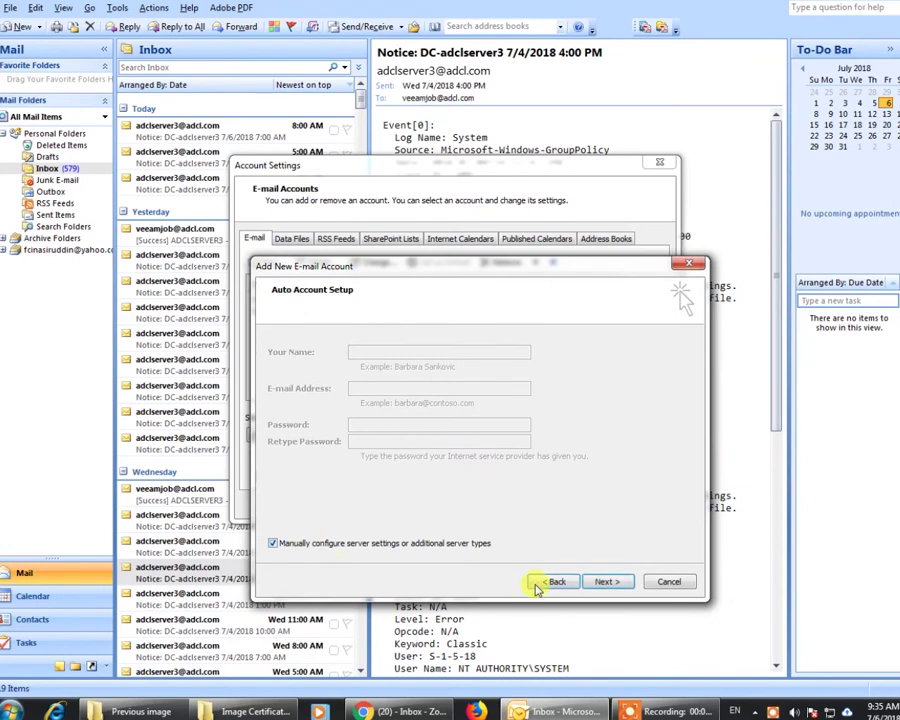
Choose manual setup of an Internet E-mail account and enter the sender's name and e-mail address
click(600, 582)
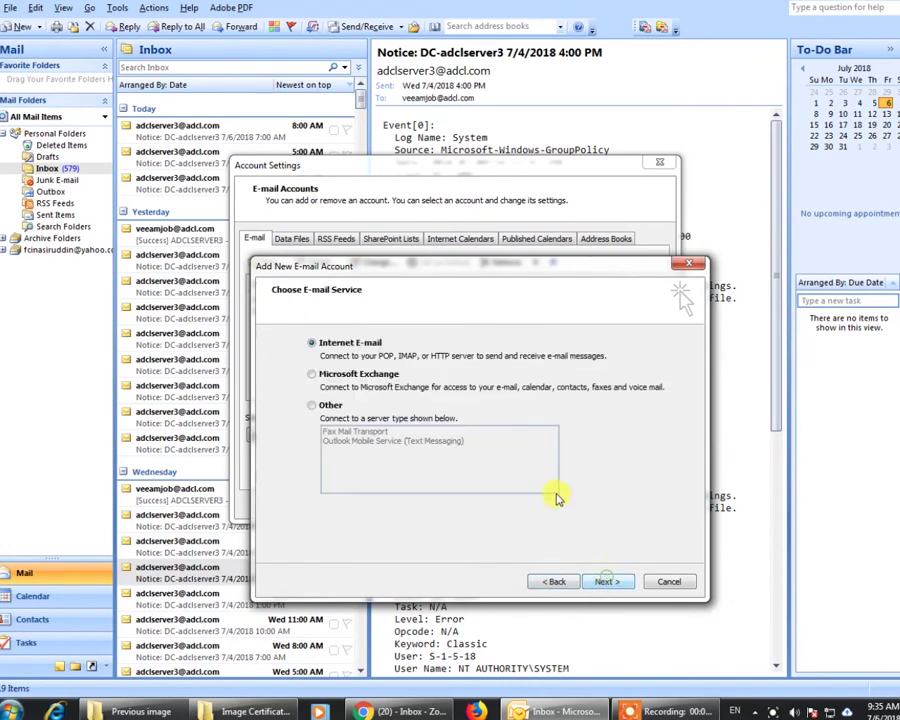
click(605, 581)
text(Abdur Razzaque)
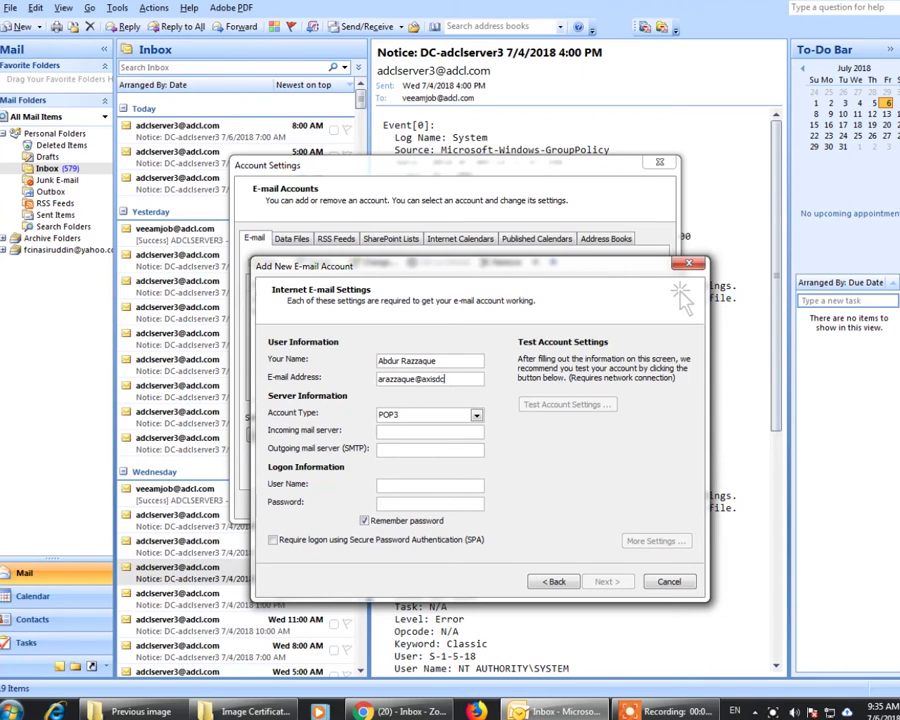
text(.co)
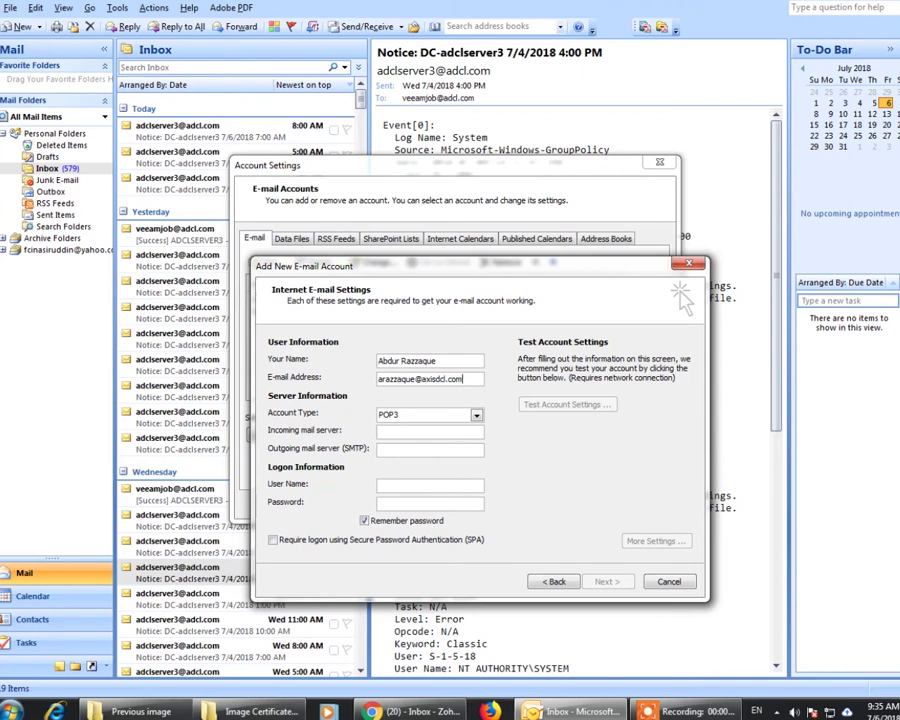
text(m)
click(430, 431)
Enter poppro.zoho.com as the incoming server and smtp.zoho.com as the outgoing server
text(p)
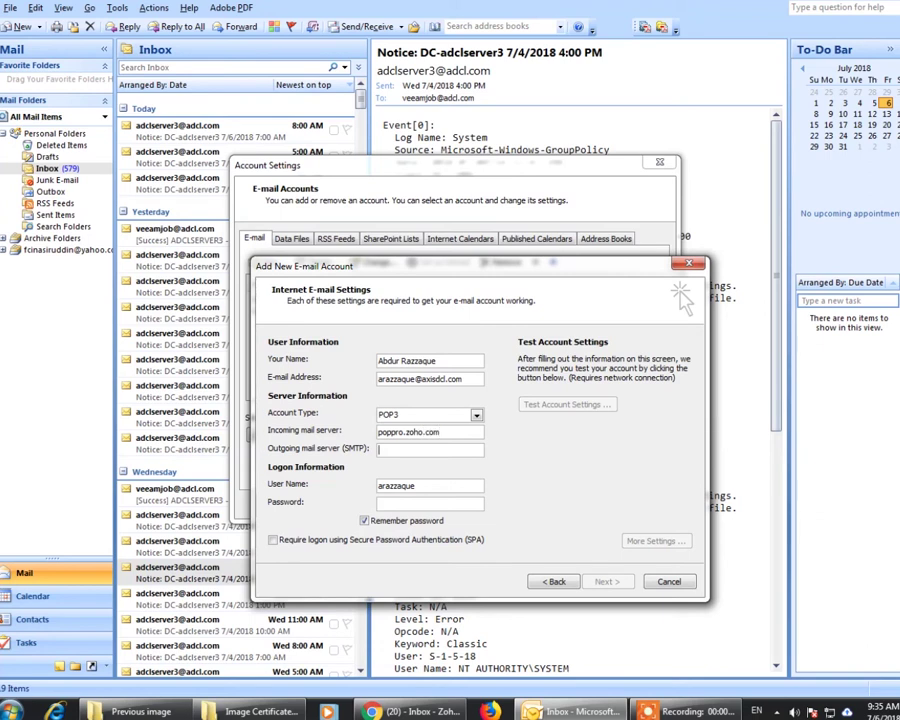
text(smtp.zoho.com)
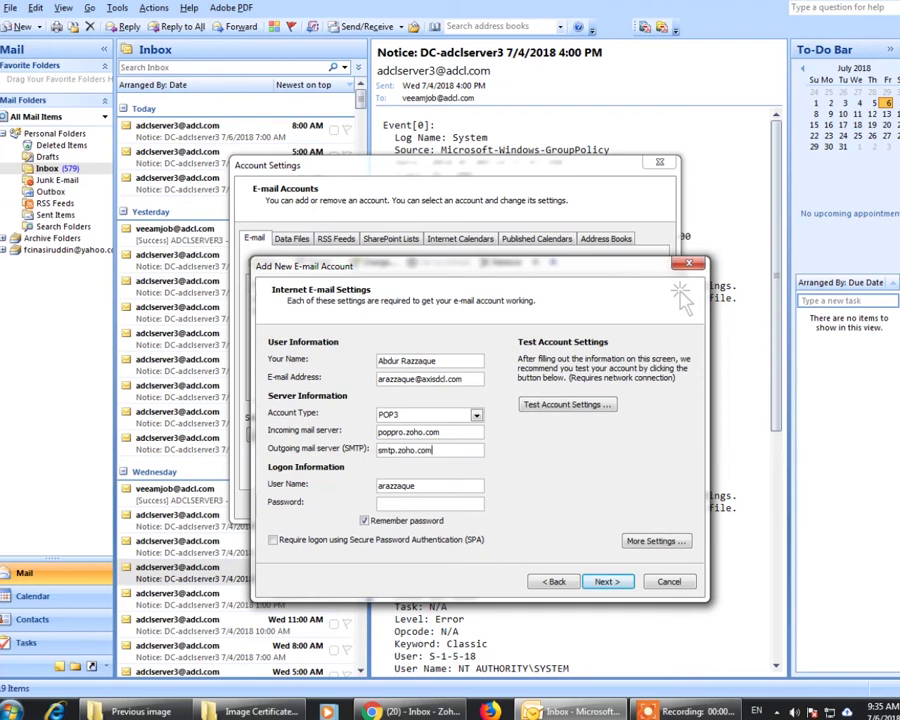
key(Tab)
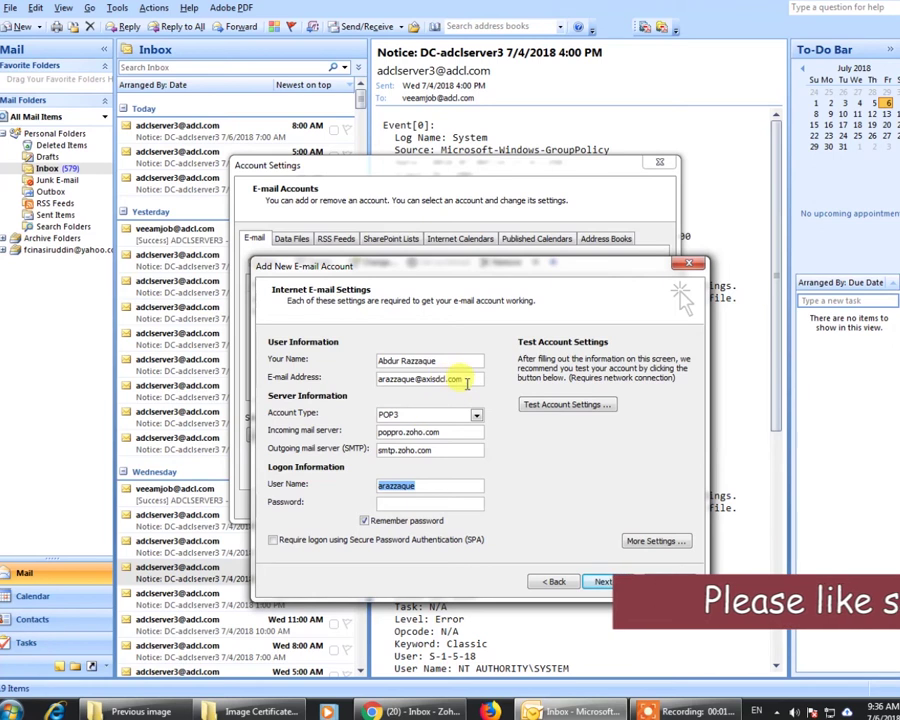
Replace the logon user name with the full e-mail address and enter the account password
drag(460, 379, 365, 381)
key(ctrl+c)
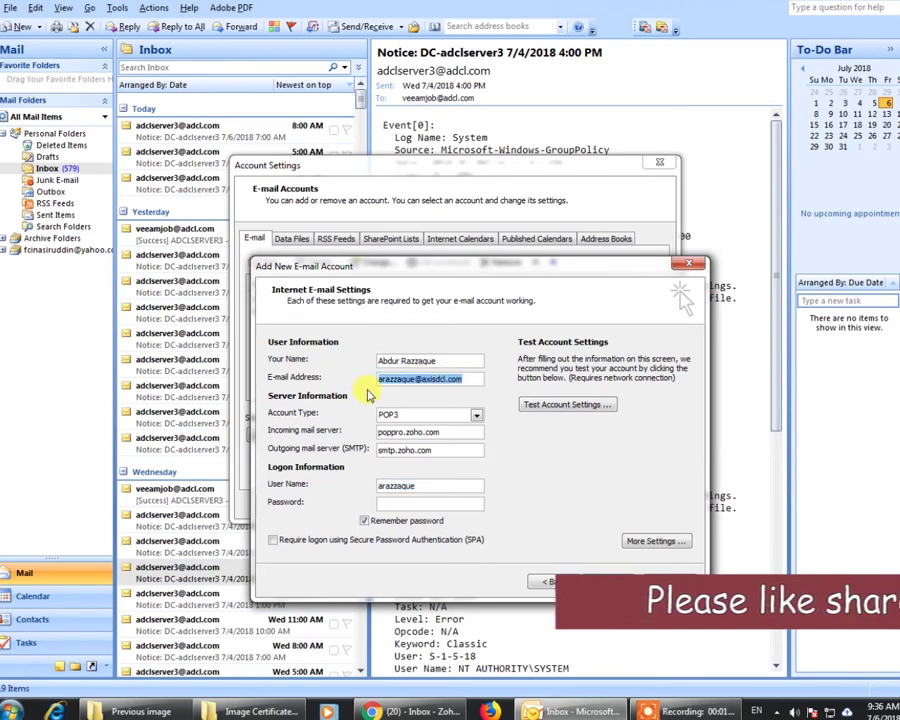
drag(411, 487, 343, 485)
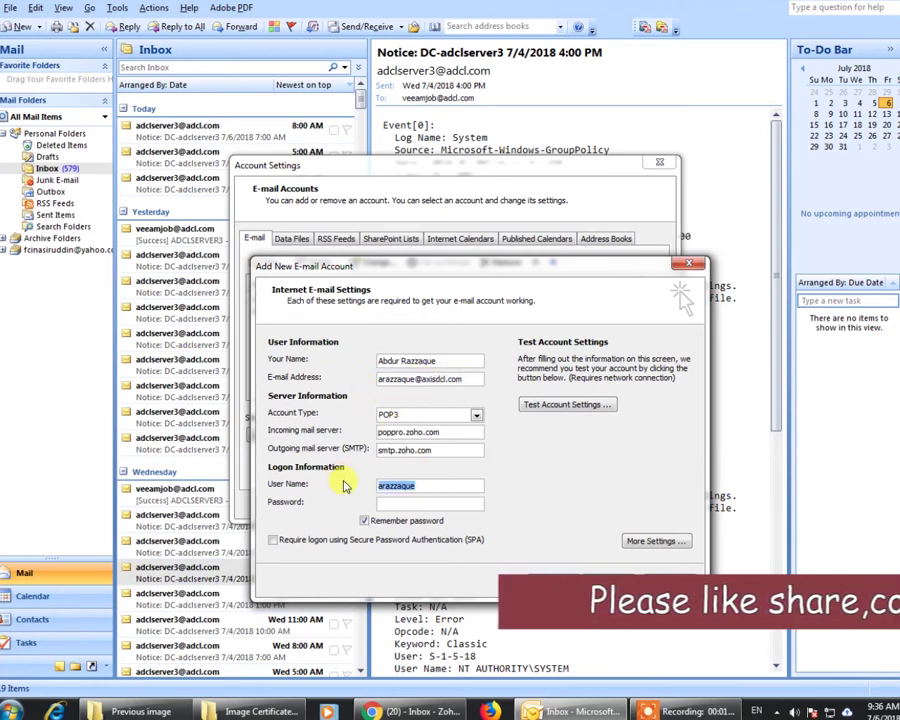
key(ctrl+v)
click(425, 505)
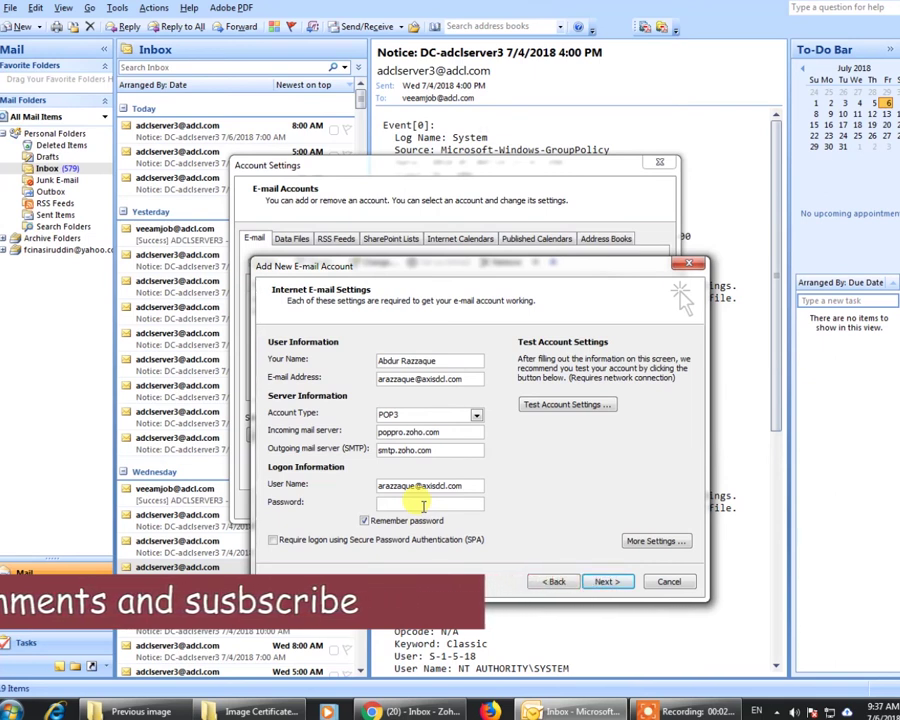
click(423, 507)
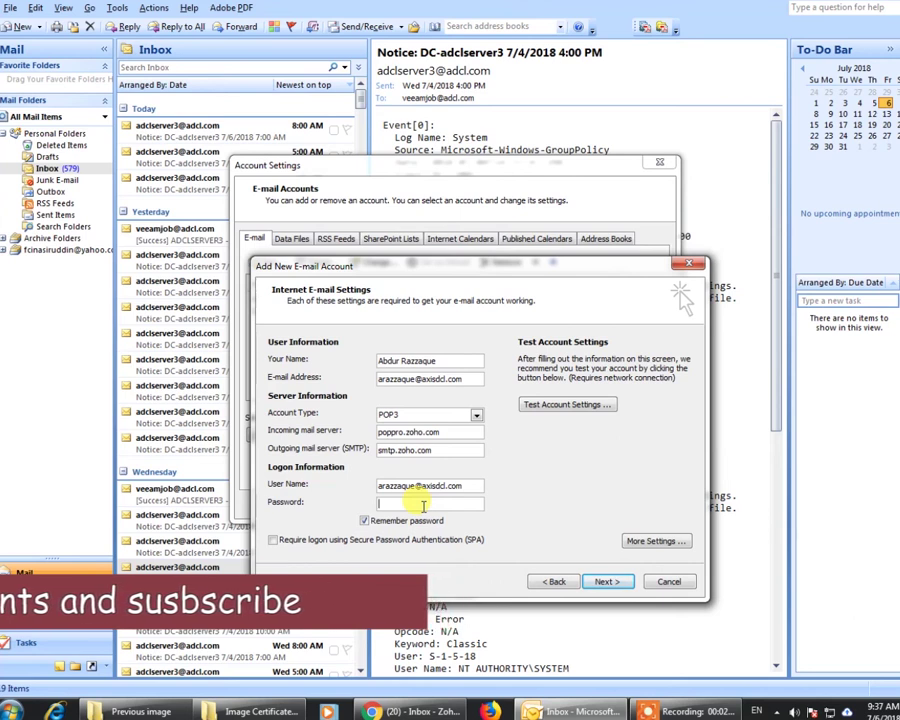
text(**********)
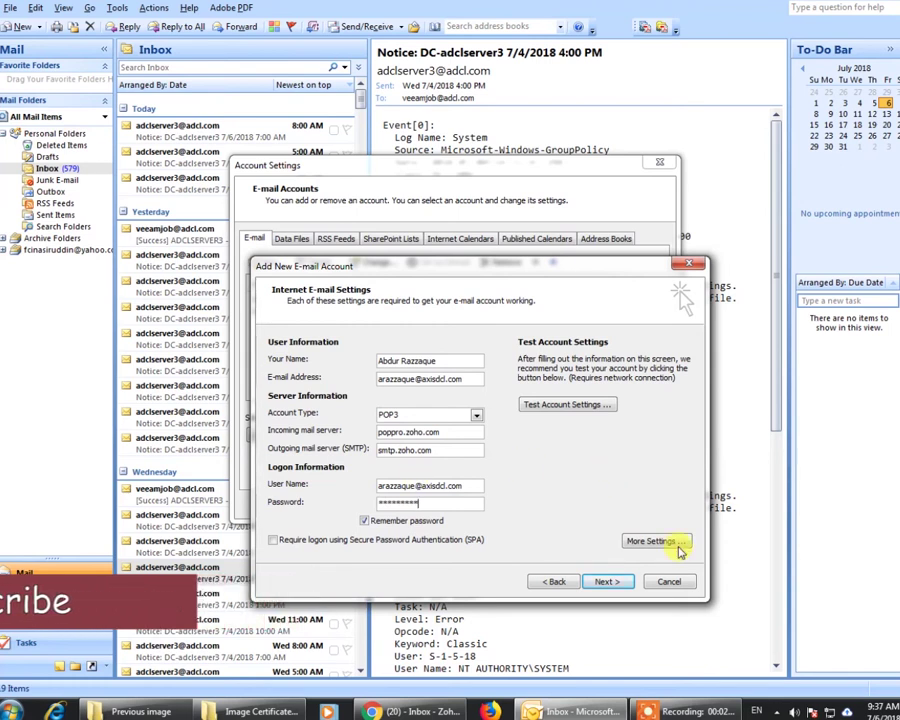
In More Settings, require outgoing server authentication and show the Advanced port settings
click(641, 540)
click(350, 376)
click(284, 393)
click(410, 376)
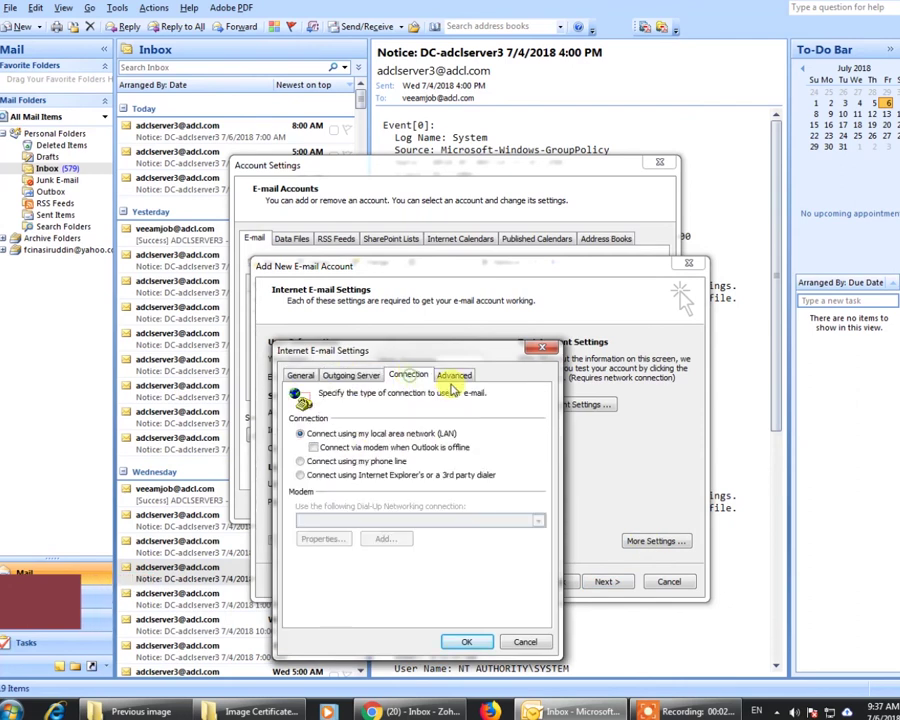
click(458, 375)
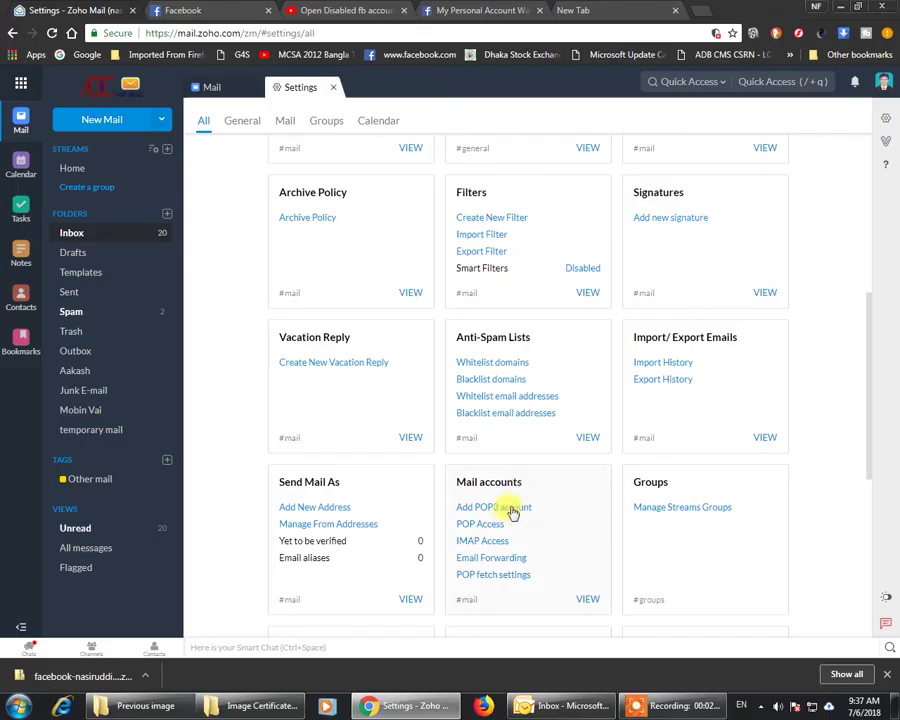
Look up Zoho's POP settings (poppro.zoho.com 995, smtp.zoho.com 465), then require SSL for incoming mail
click(510, 509)
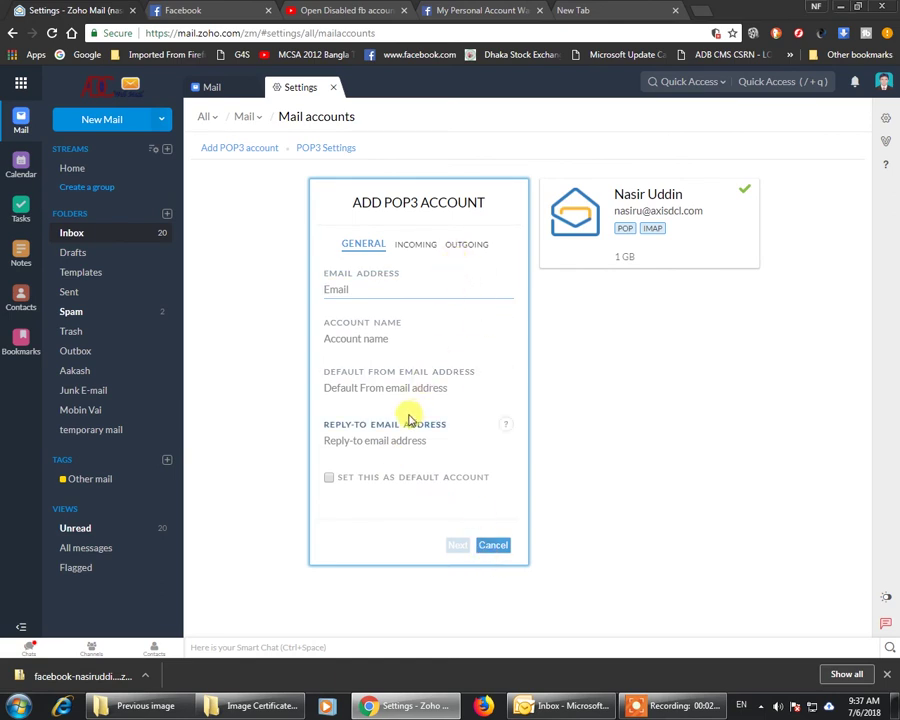
click(745, 260)
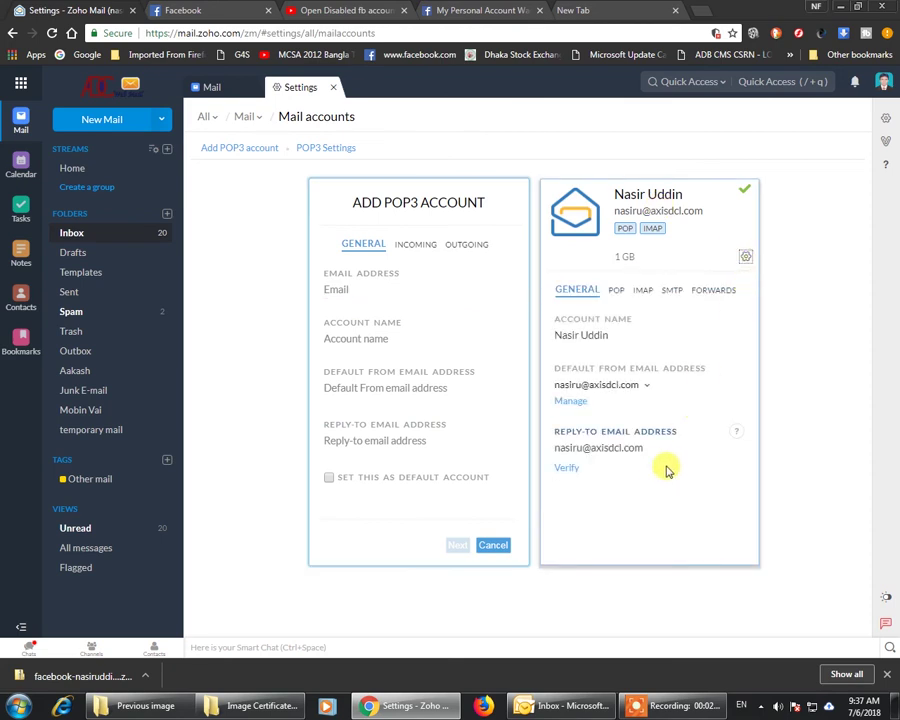
click(612, 291)
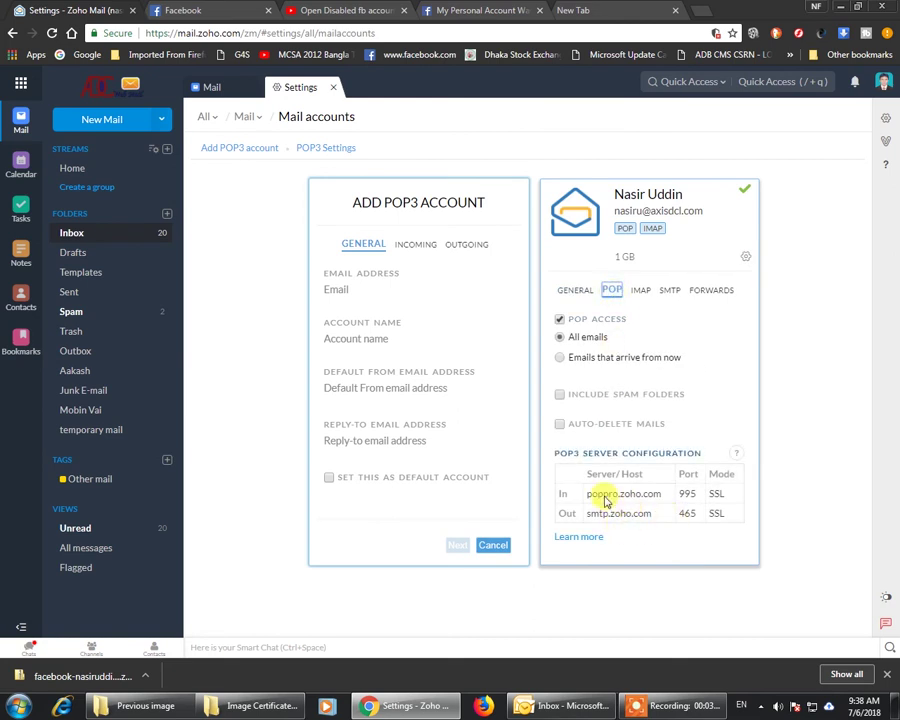
drag(590, 494, 657, 503)
right_click(648, 494)
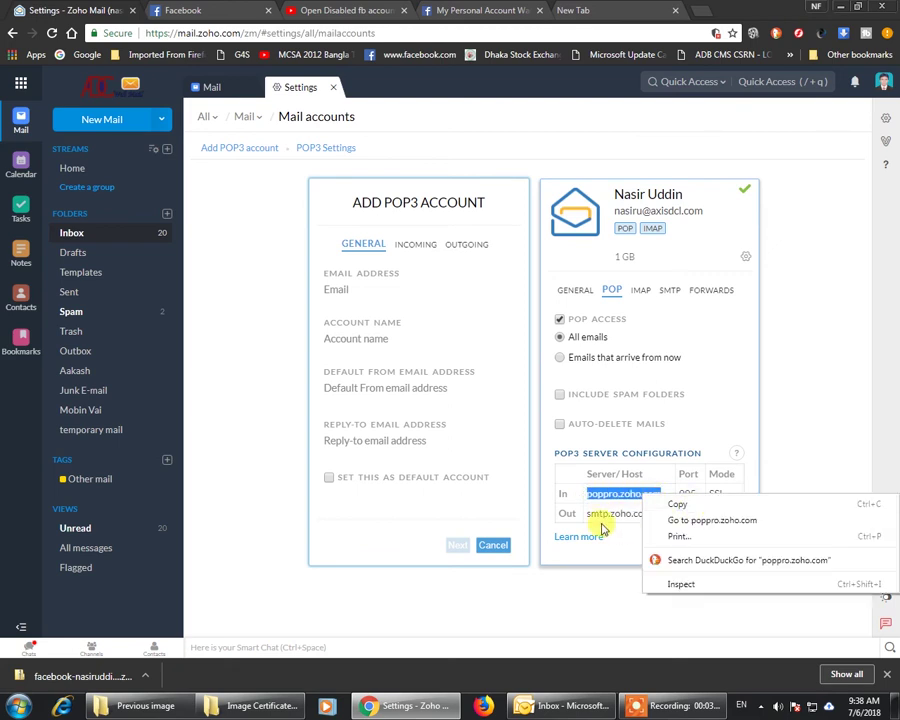
click(684, 505)
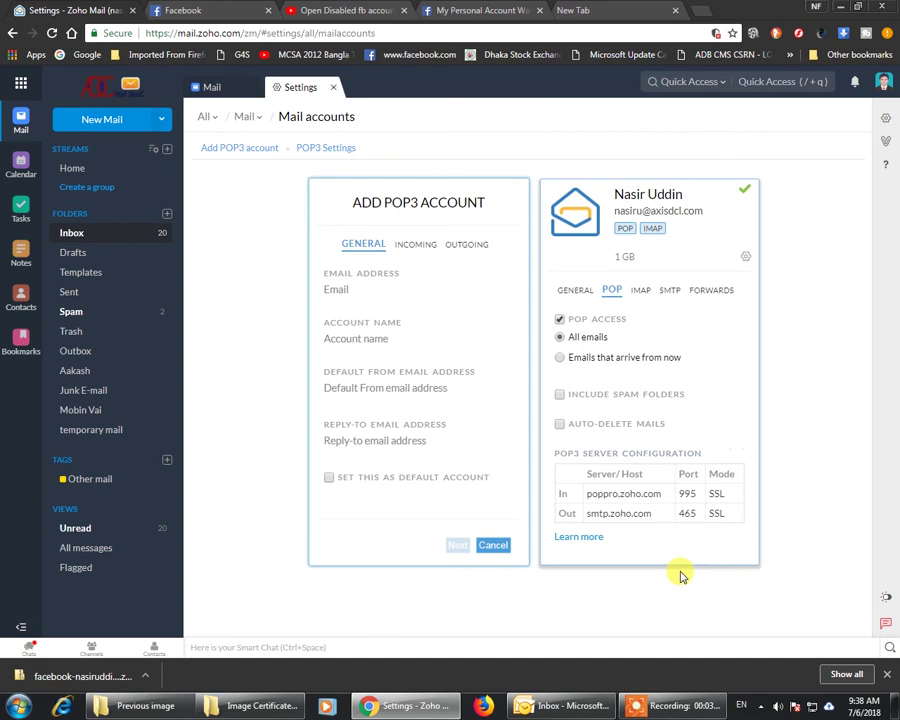
click(562, 705)
click(366, 430)
Set outgoing encryption to SSL on SMTP port 465 and confirm the advanced settings
click(529, 462)
click(486, 483)
double_click(395, 444)
text(465)
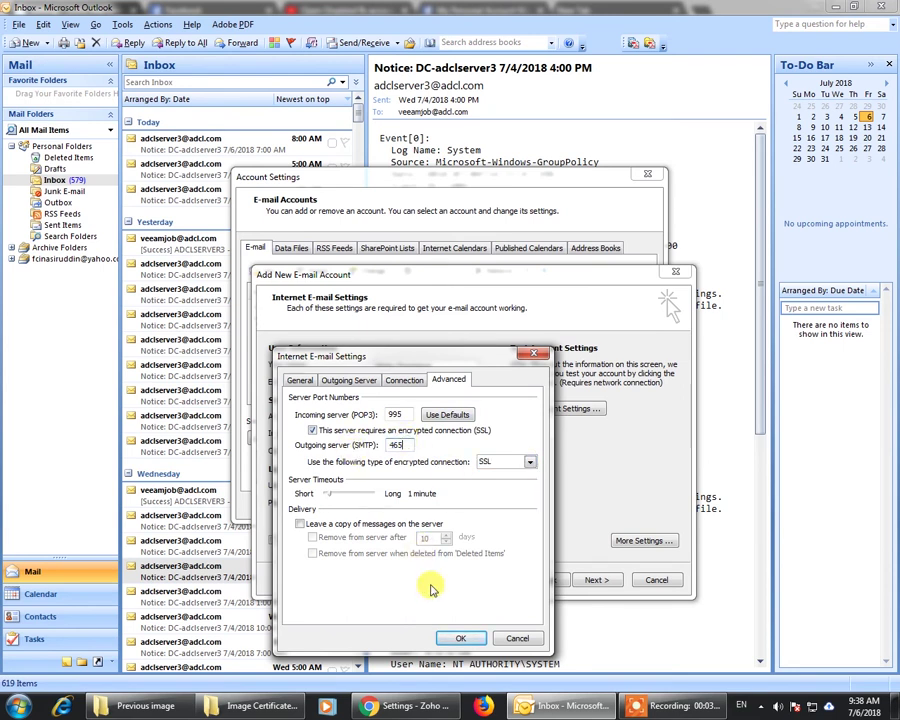
click(460, 636)
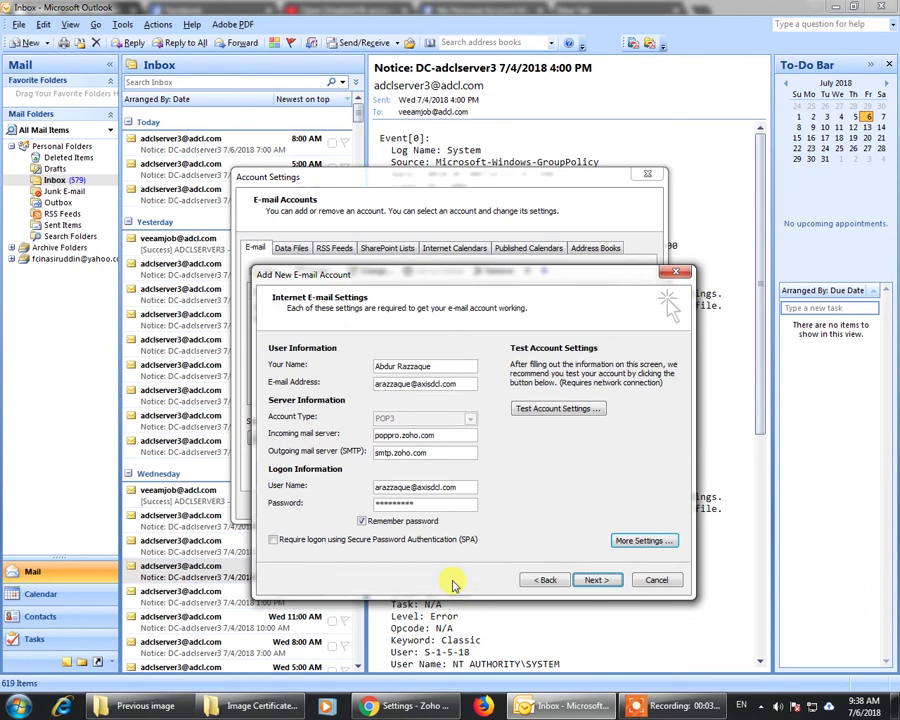
Run the account settings test successfully and complete adding the account
click(556, 410)
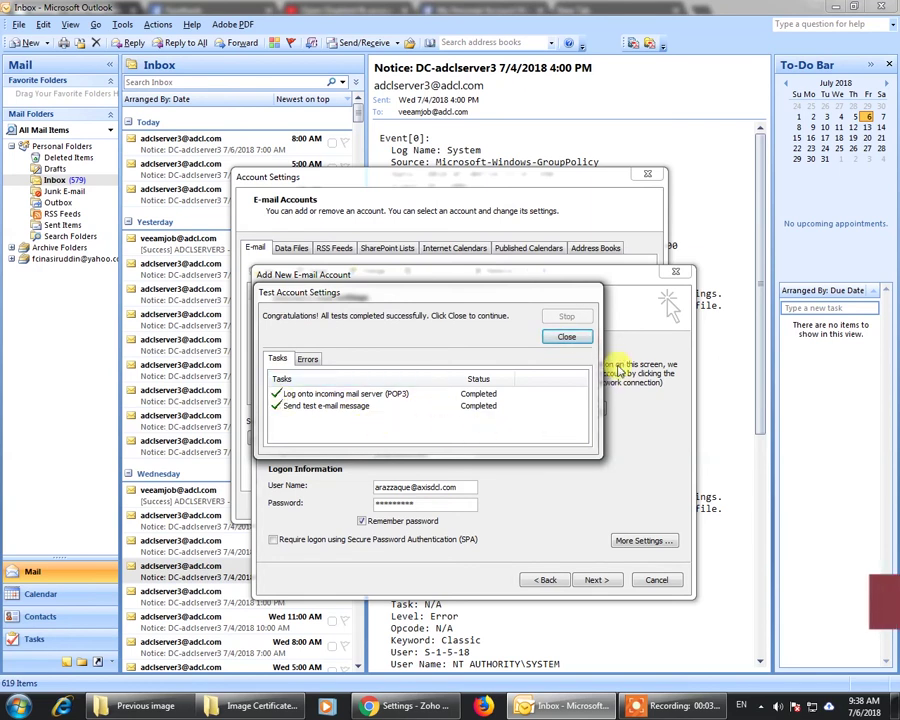
click(567, 339)
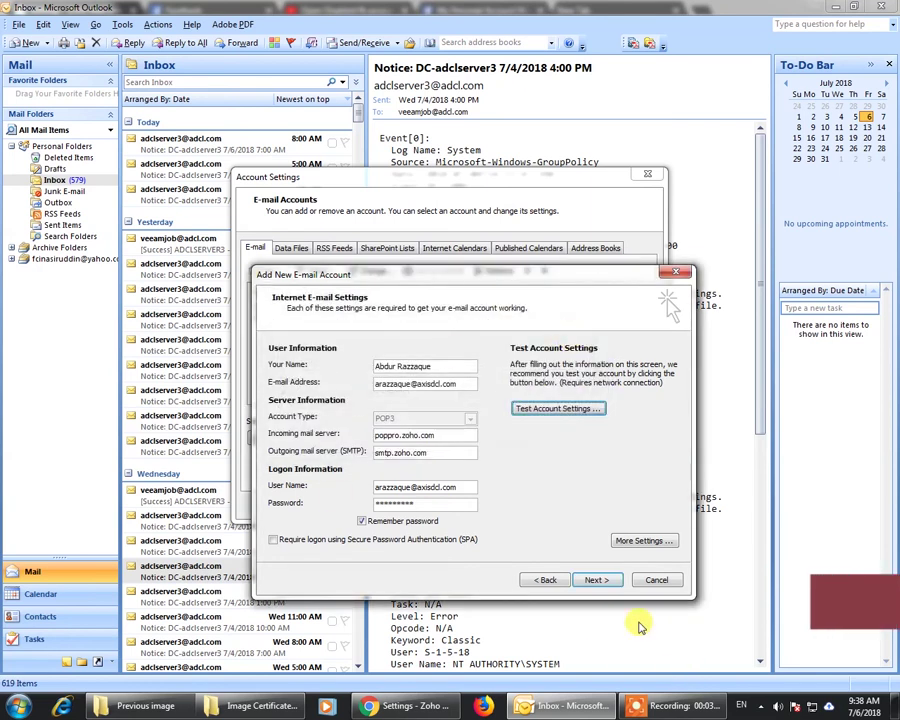
click(596, 580)
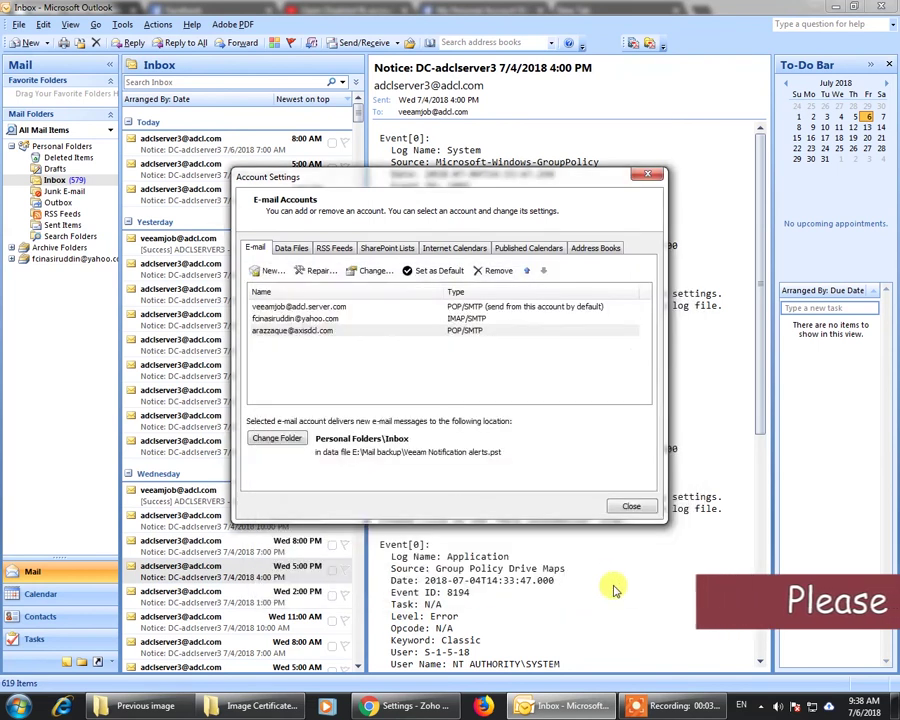
Reopen Account Settings and add a new Personal Folders data file from the Data Files list
click(632, 507)
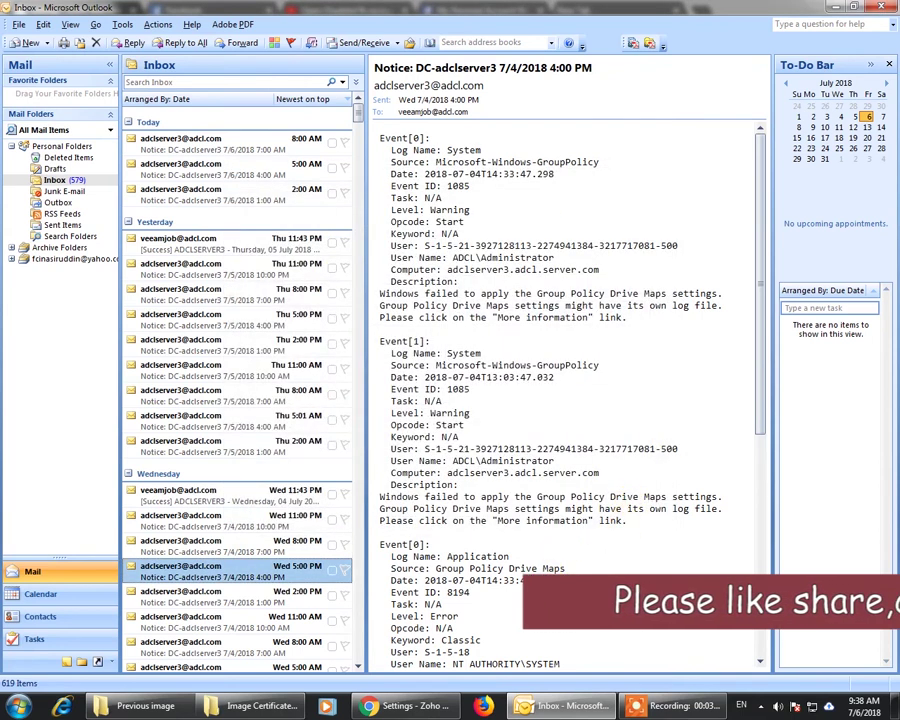
click(157, 24)
mouse_move(120, 16)
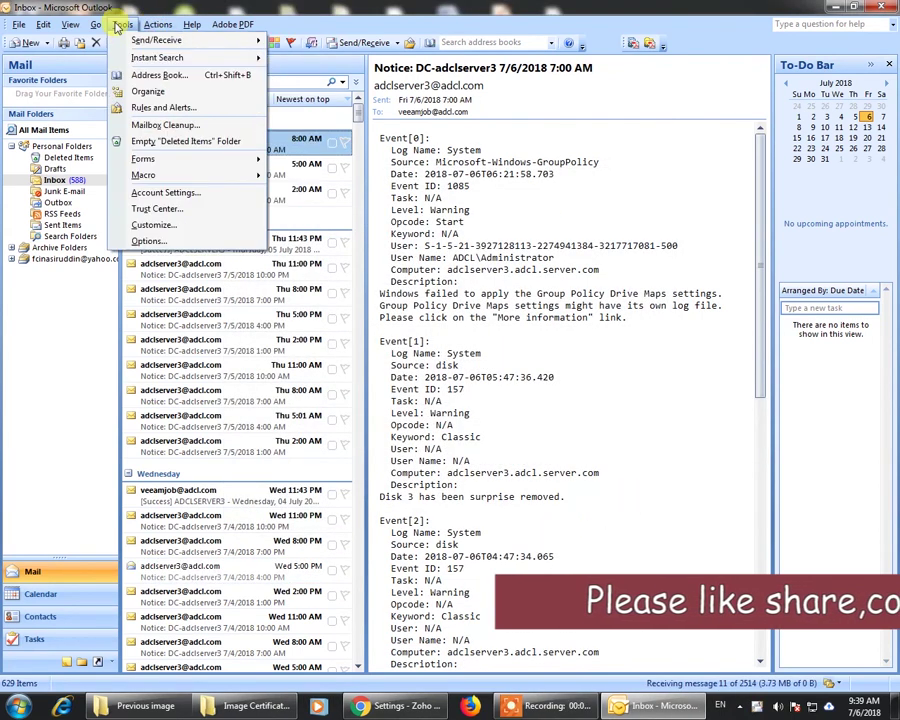
click(232, 192)
click(295, 249)
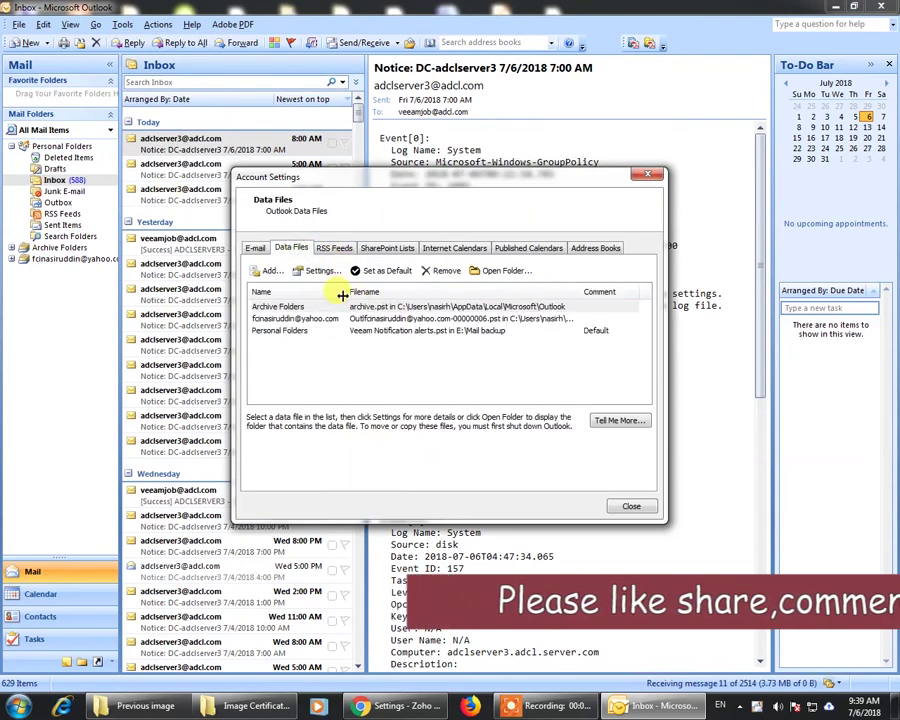
click(268, 271)
click(504, 399)
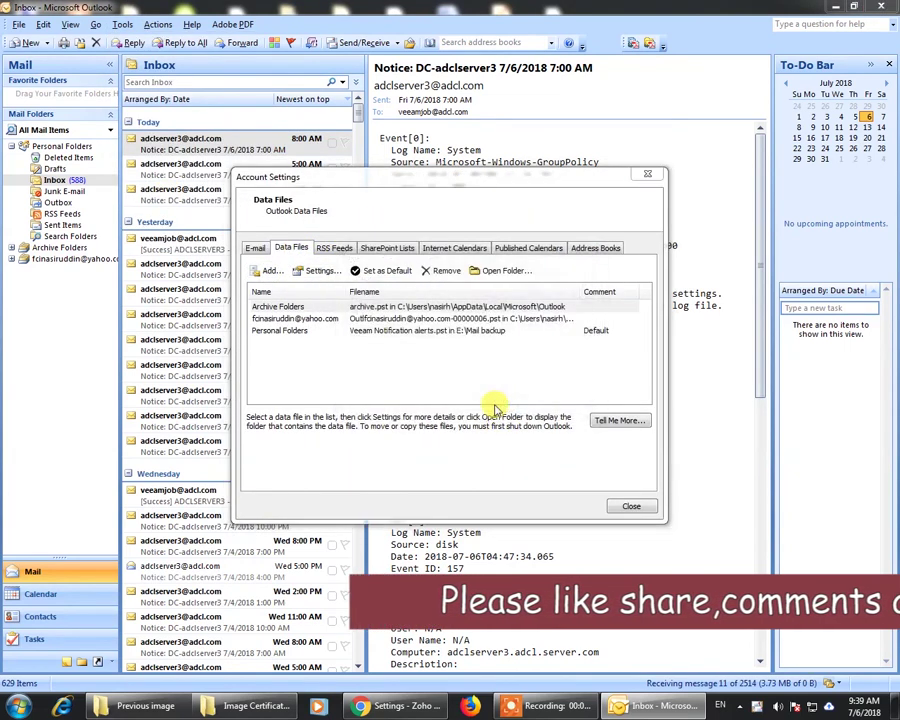
Save the new data file inside a newly created, user-named folder on the Data (E:) drive
scroll(342, 376, down, 5)
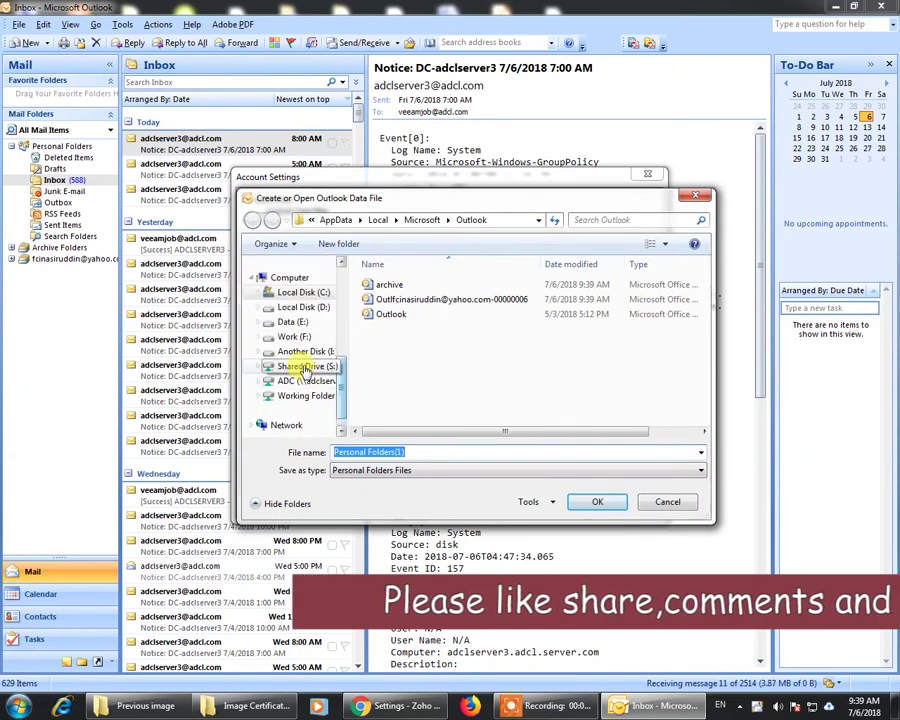
click(292, 321)
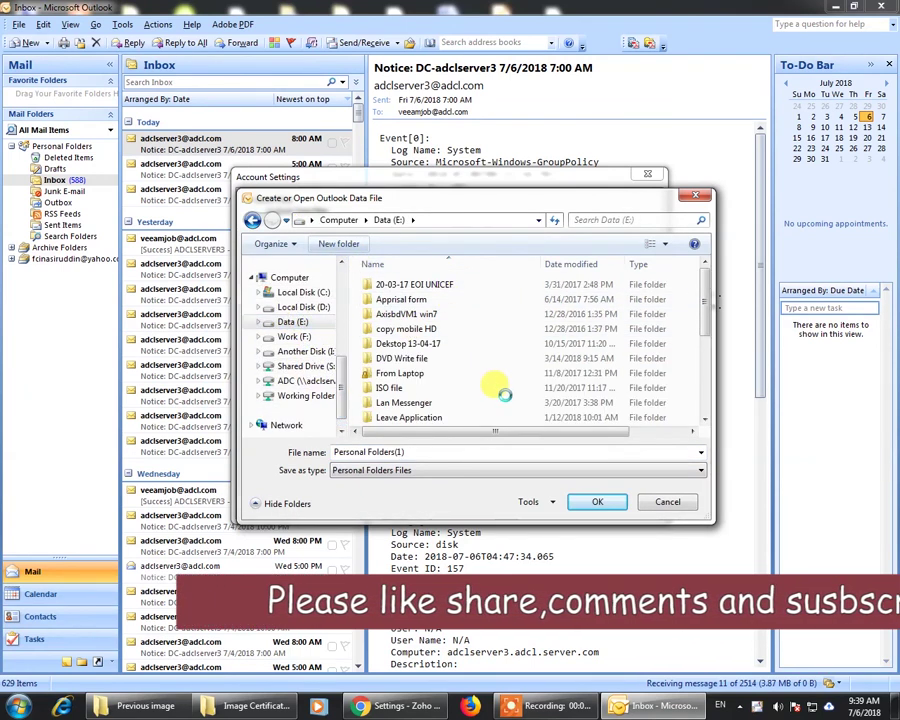
text(Mail)
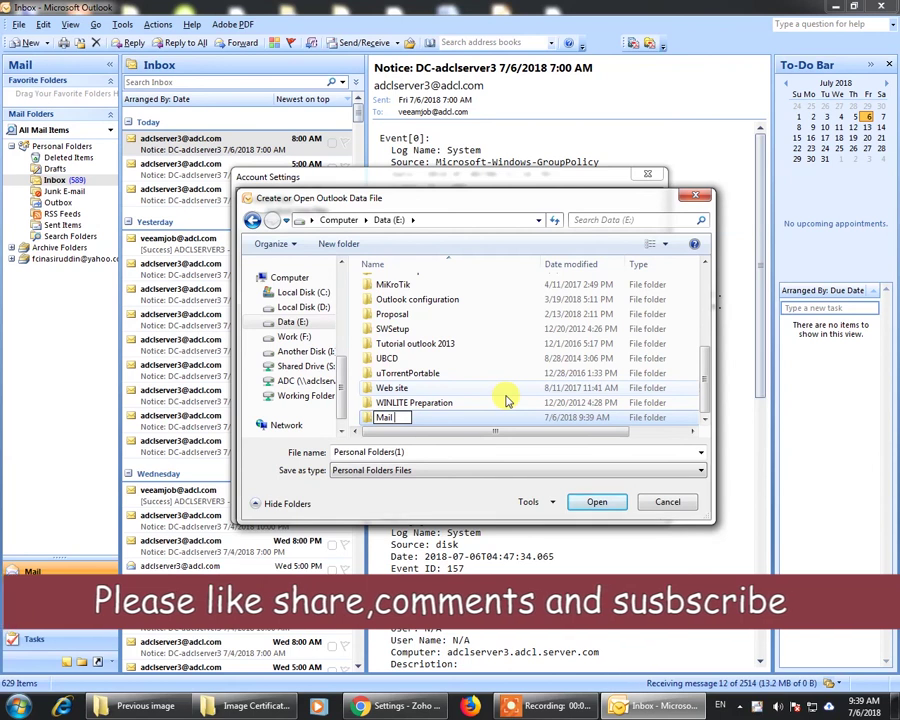
text(Razza)
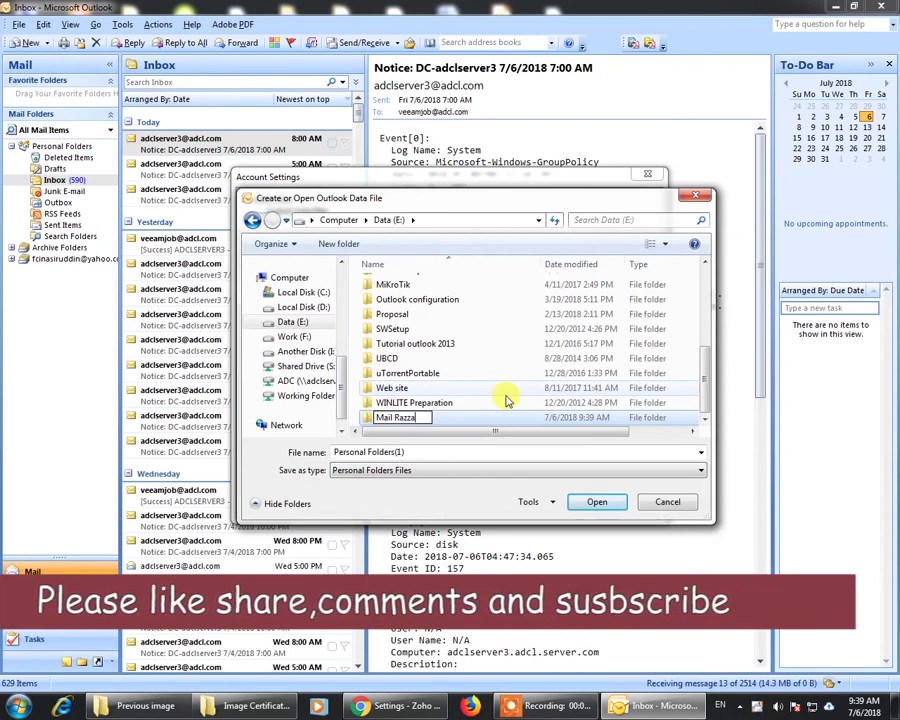
text(que)
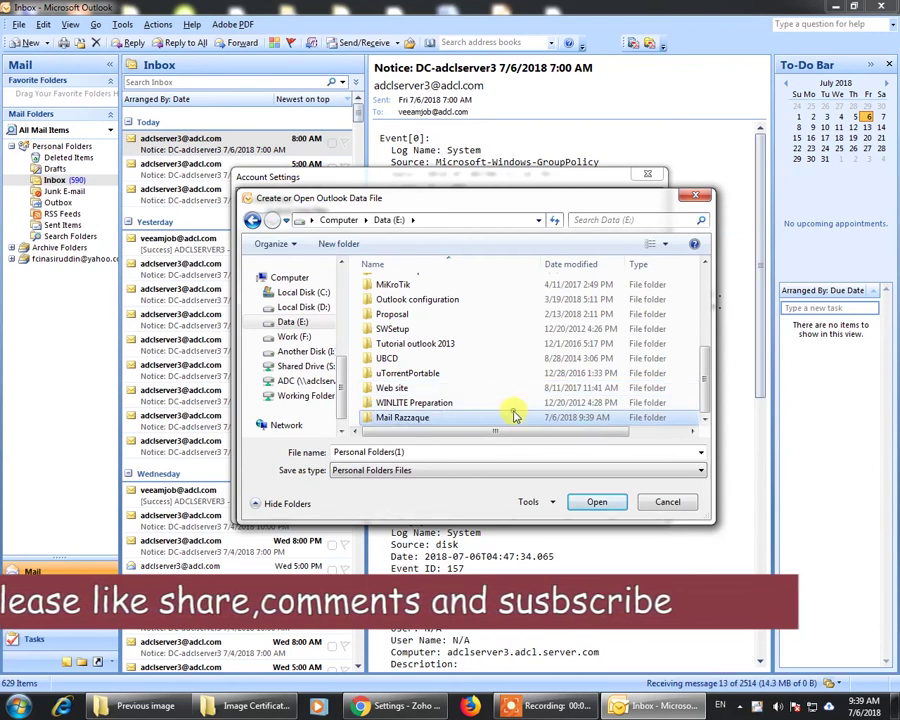
key(Return)
double_click(415, 420)
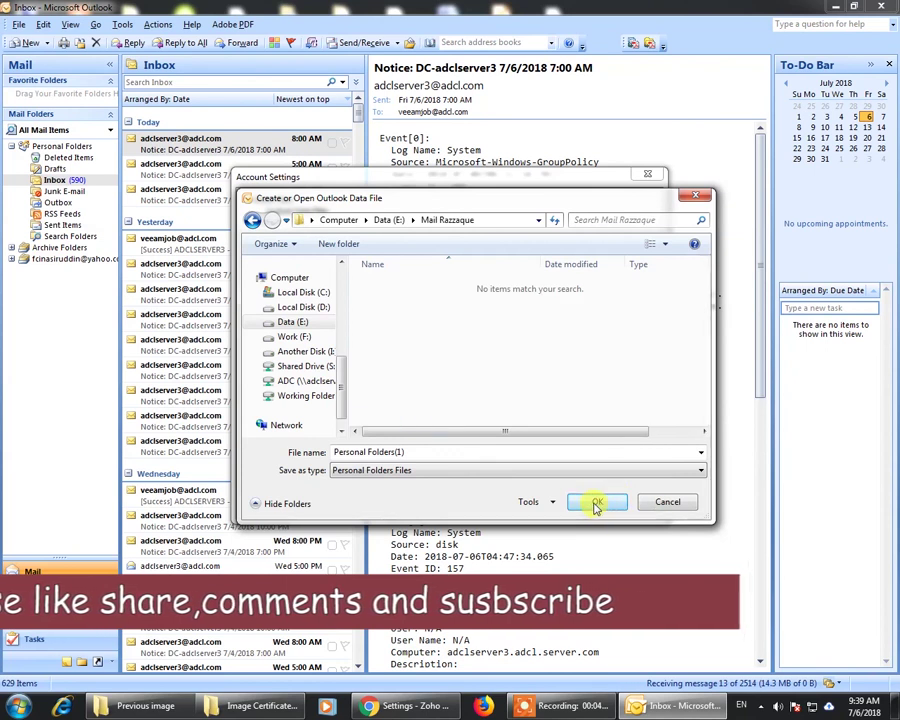
click(597, 502)
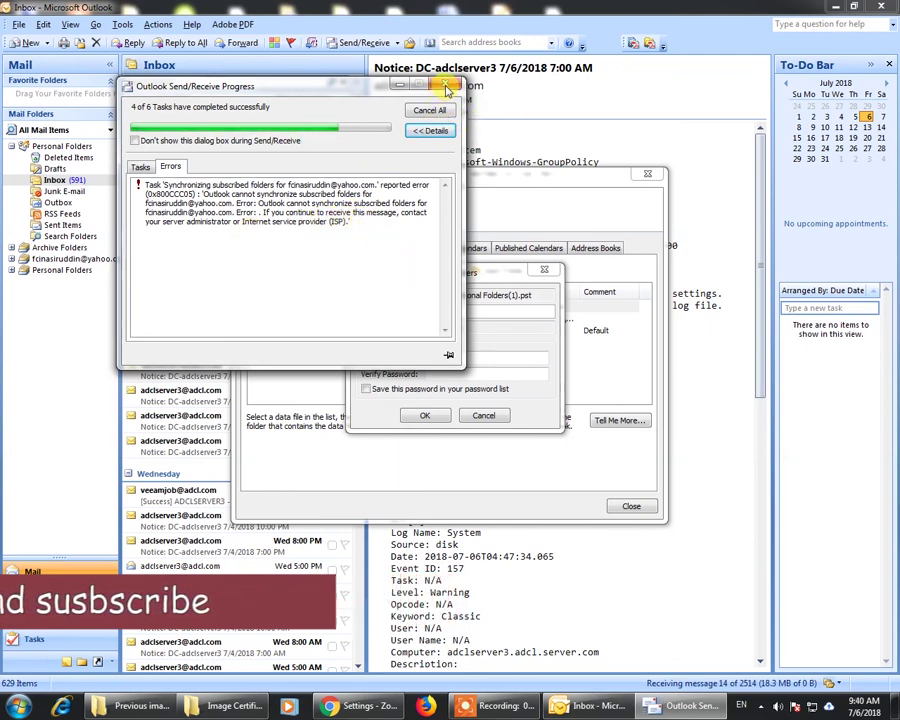
Create the Personal Folders(1).pst file and set it as the default mail delivery location
click(368, 418)
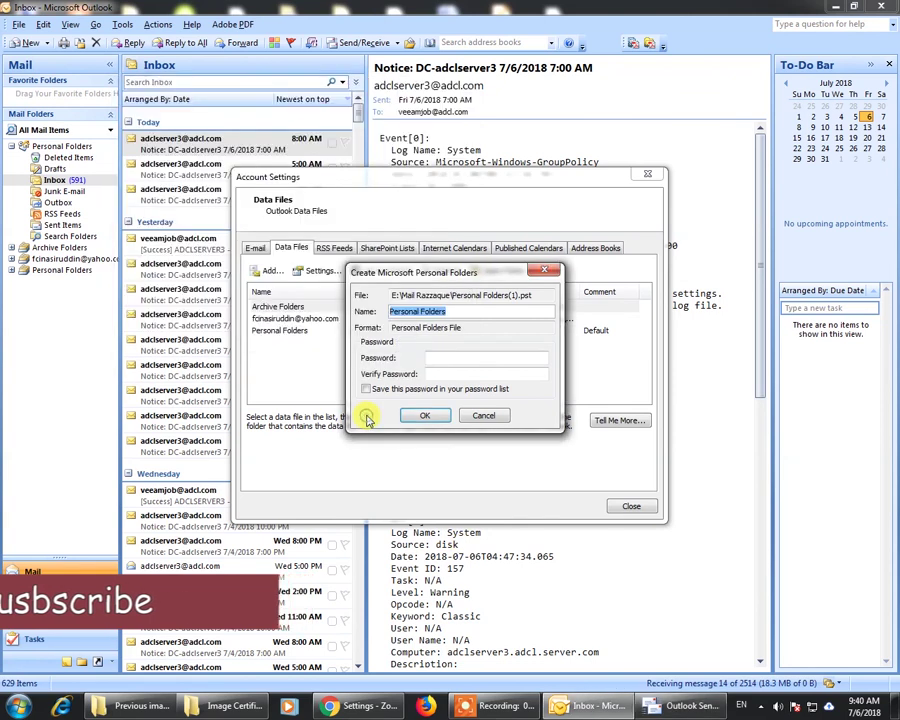
click(424, 414)
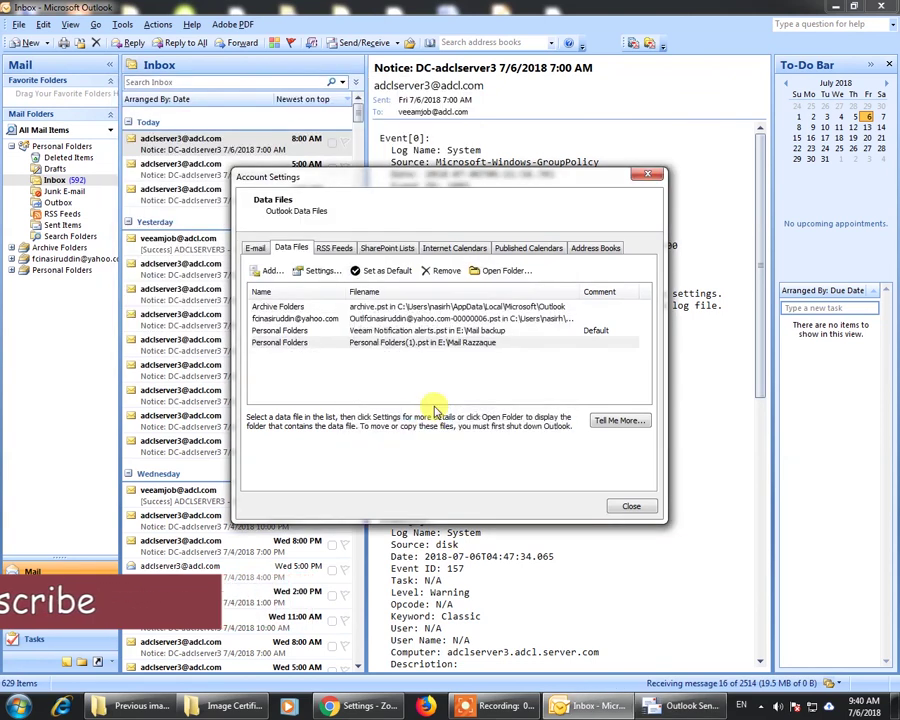
click(458, 342)
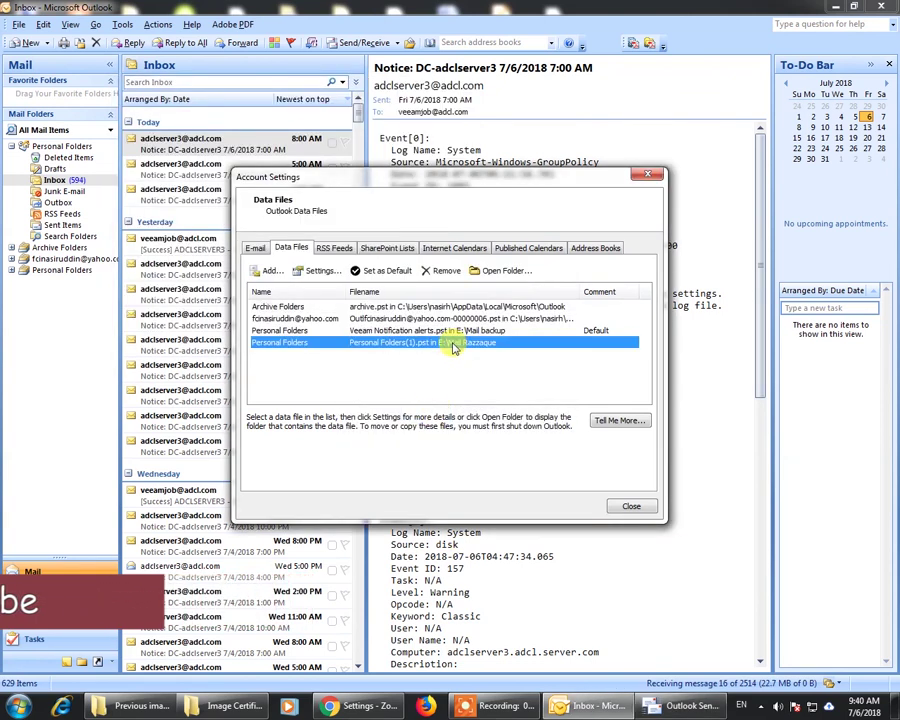
click(394, 271)
click(507, 409)
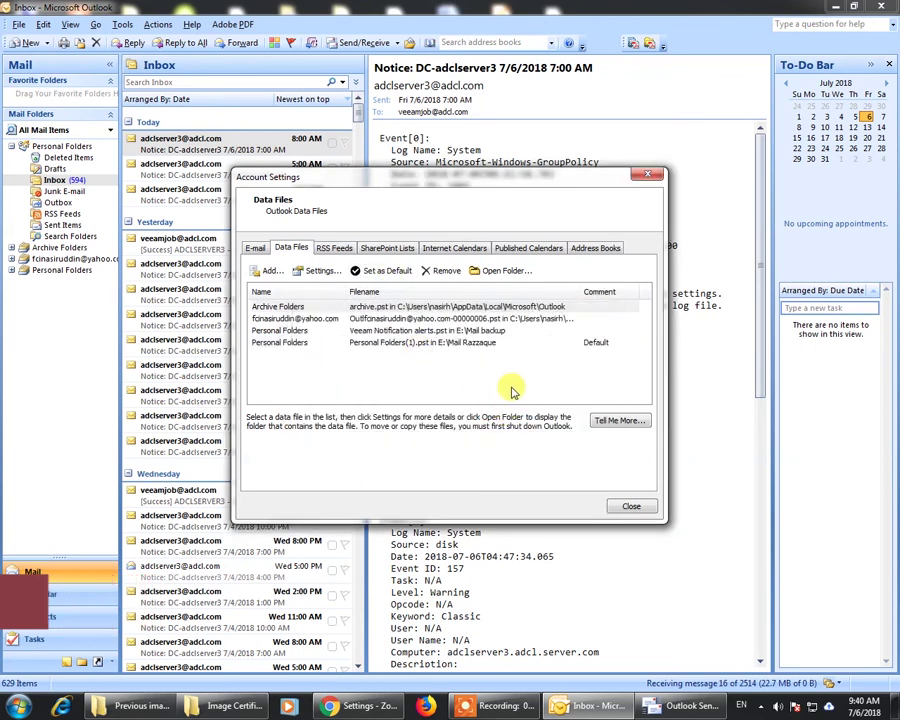
Attempt to remove the Yahoo account's data file, dismiss the warning, and cancel another add
click(512, 319)
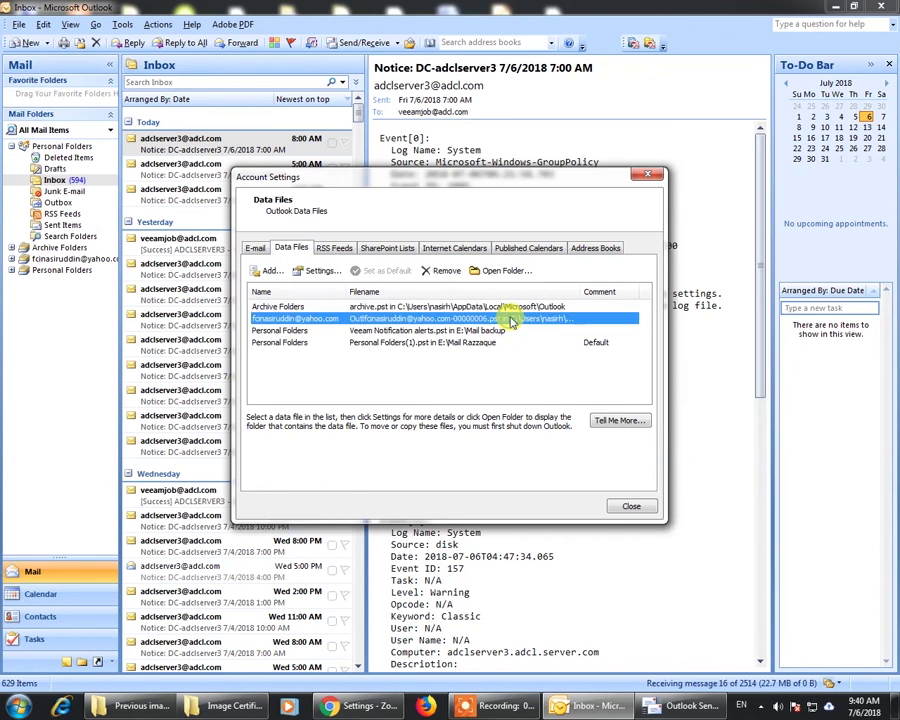
click(443, 270)
click(570, 404)
click(264, 270)
click(578, 256)
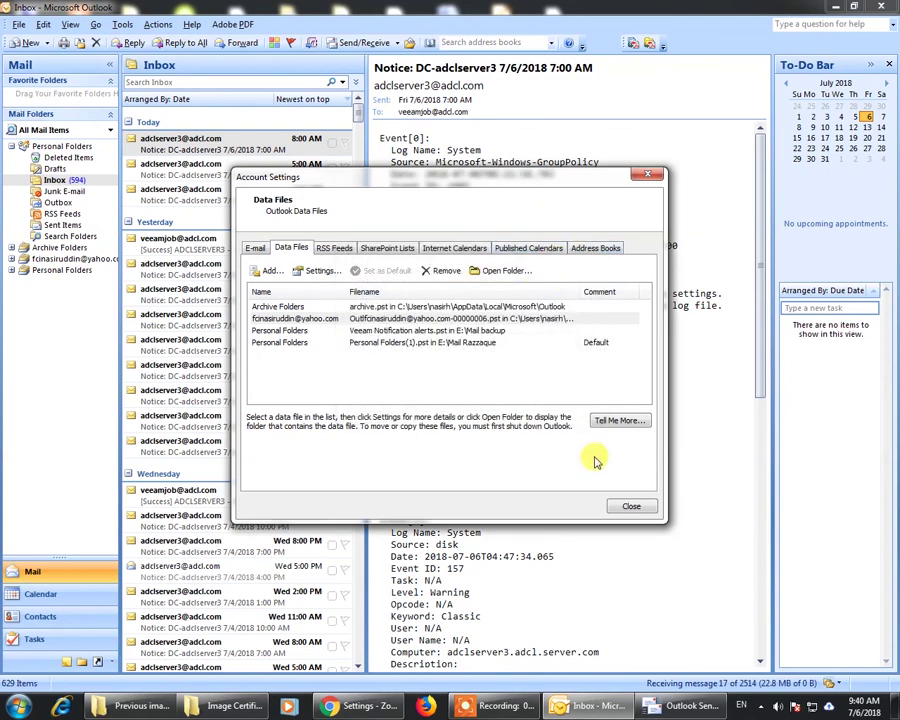
Remove the Yahoo e-mail account and select the new POP account
click(255, 246)
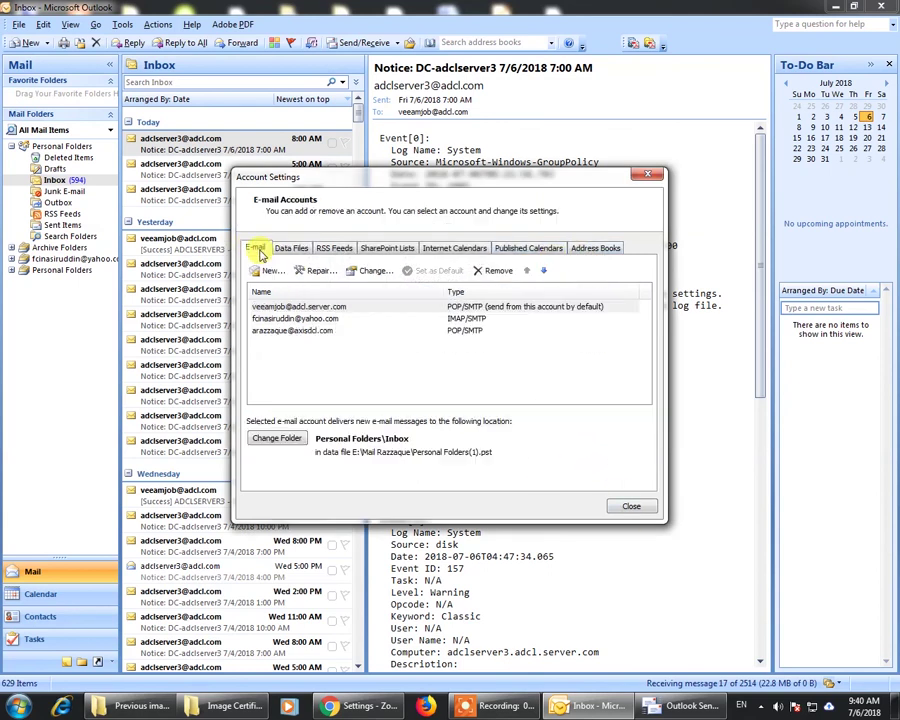
click(310, 318)
click(492, 270)
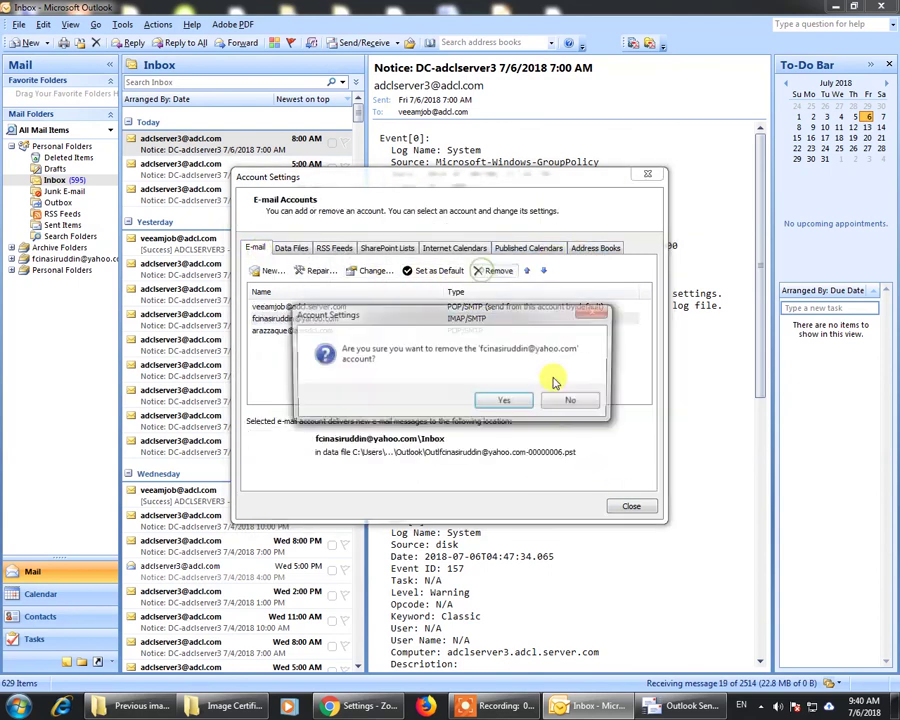
click(503, 402)
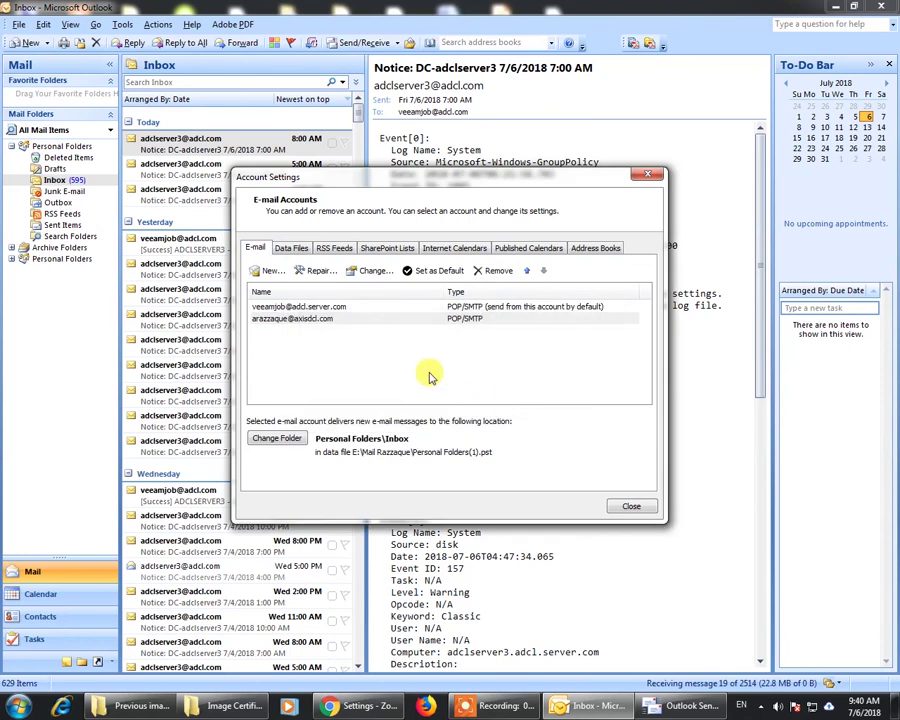
click(316, 322)
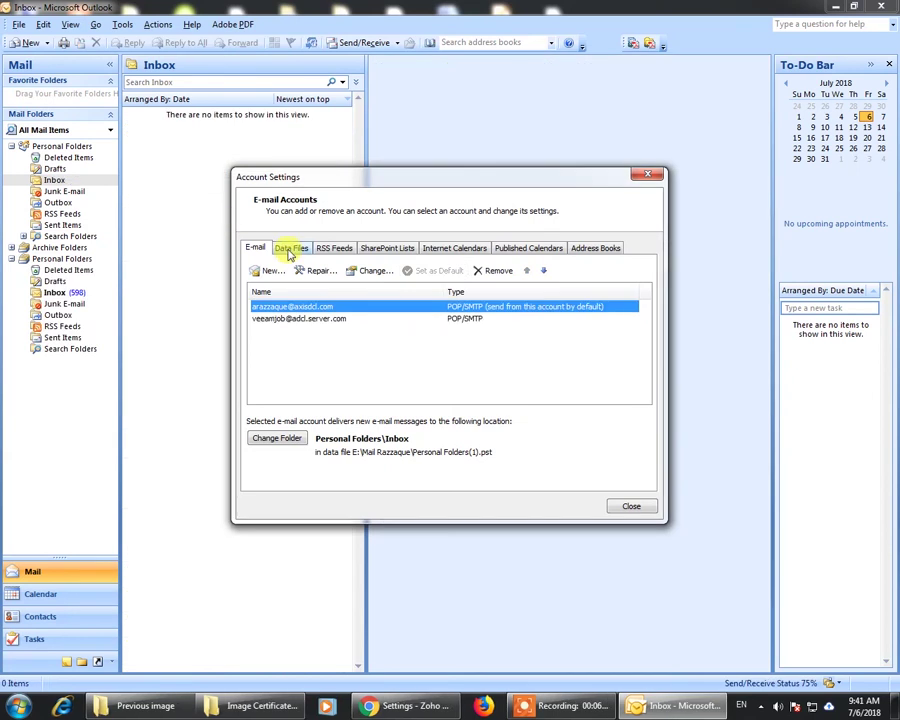
Verify Personal Folders(1).pst is the default data file, then return to the e-mail accounts list
click(291, 248)
click(440, 356)
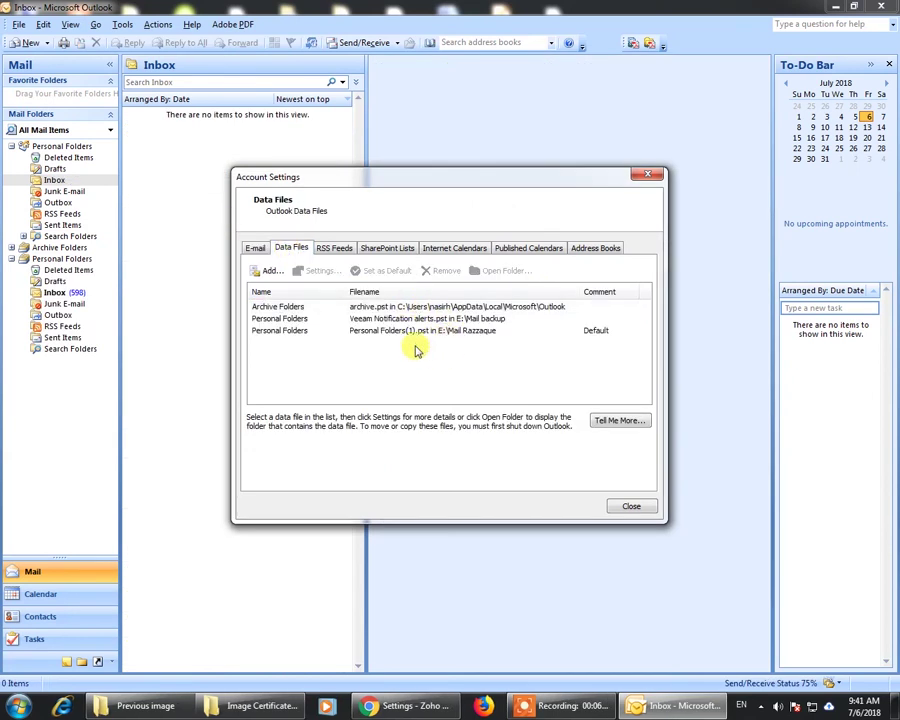
click(437, 332)
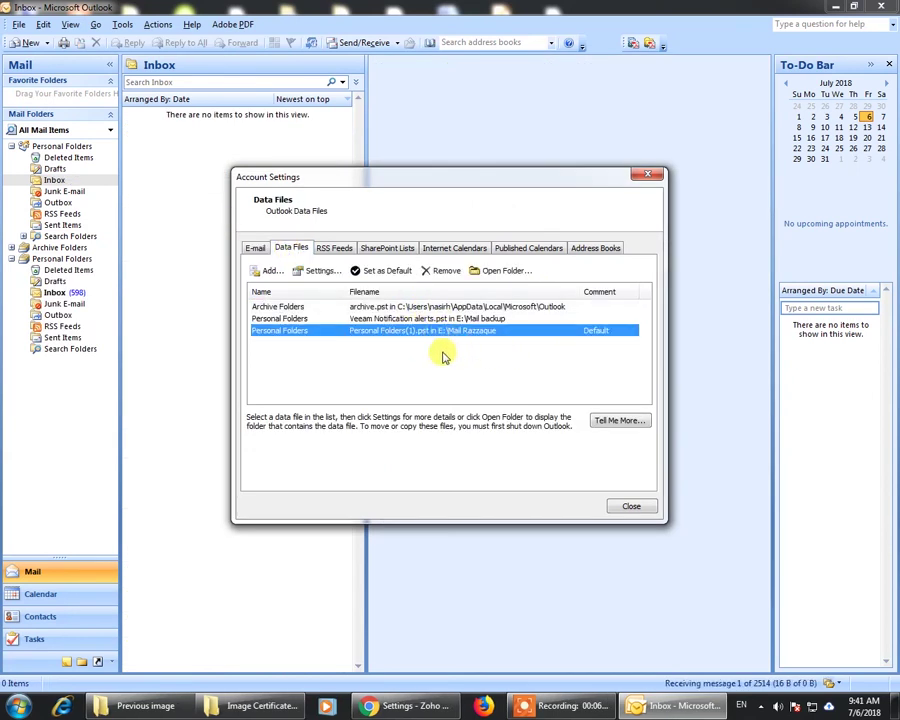
click(257, 249)
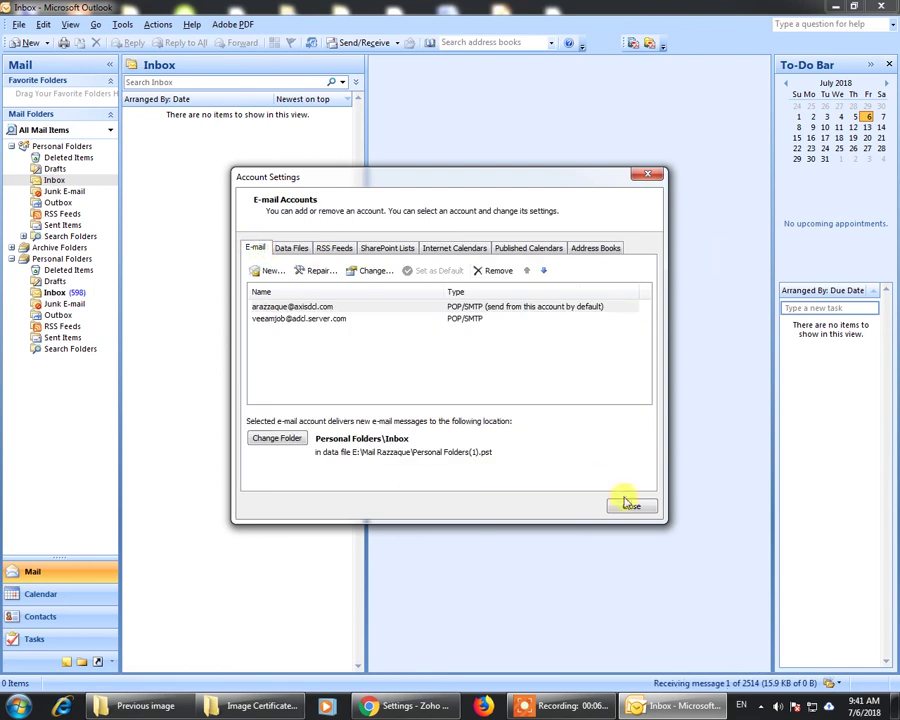